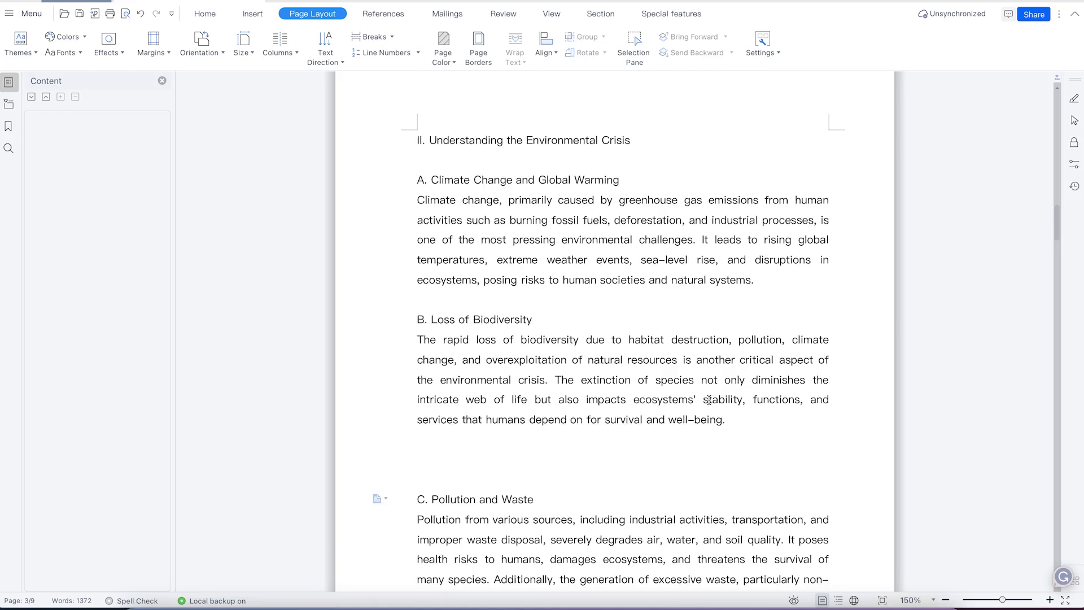
scroll(709, 400, up, 9)
Step: Scroll up to introduction sections B and C and show the Home formatting tools
click(205, 16)
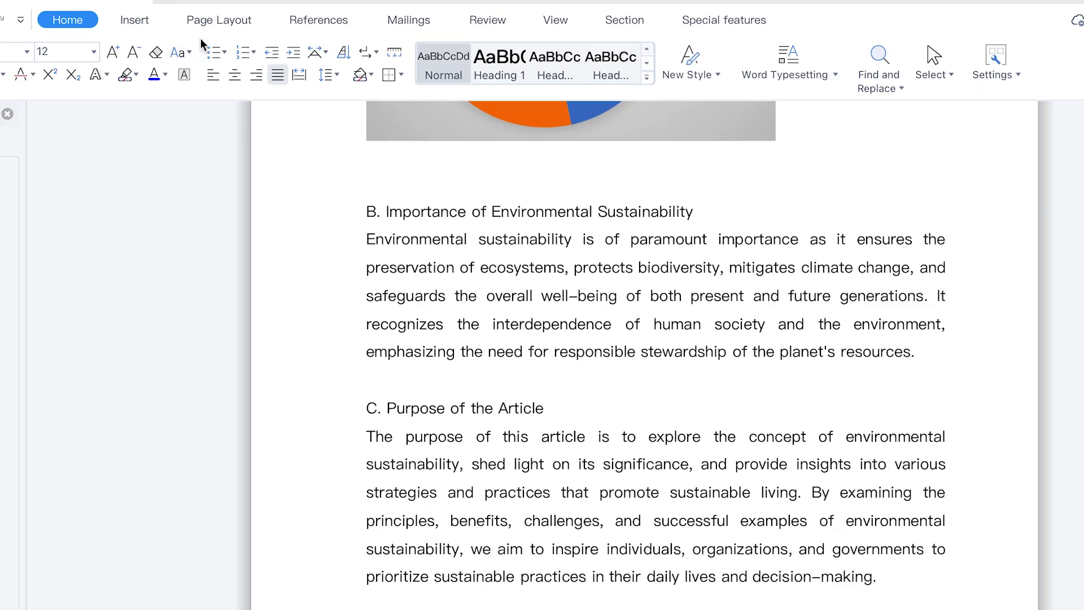
Step: Apply the Normal margin preset, then Narrow (0.5 in), then undo the Narrow change
click(306, 15)
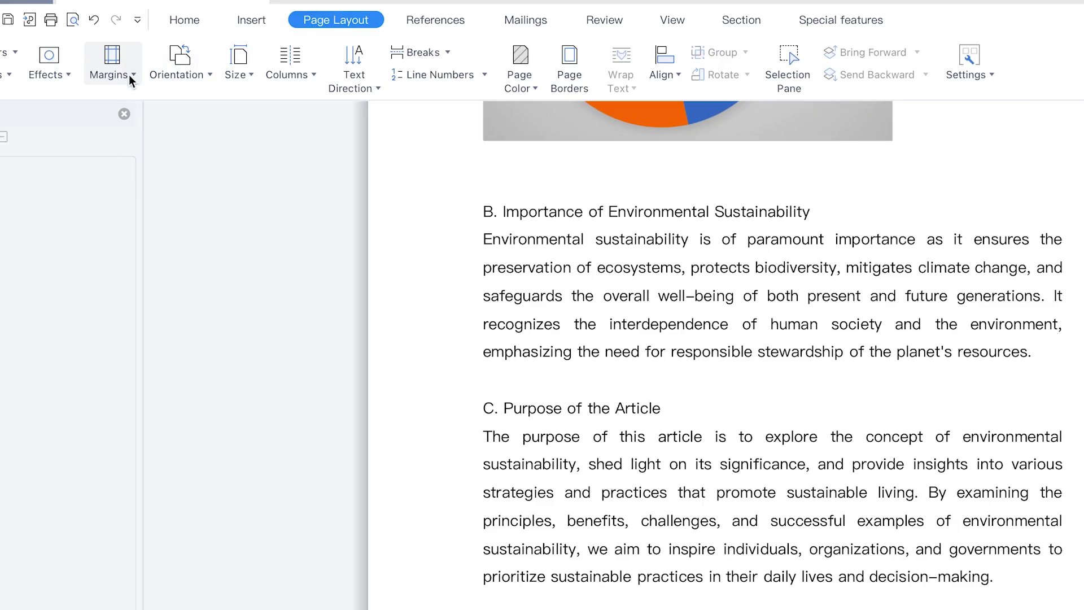
click(129, 76)
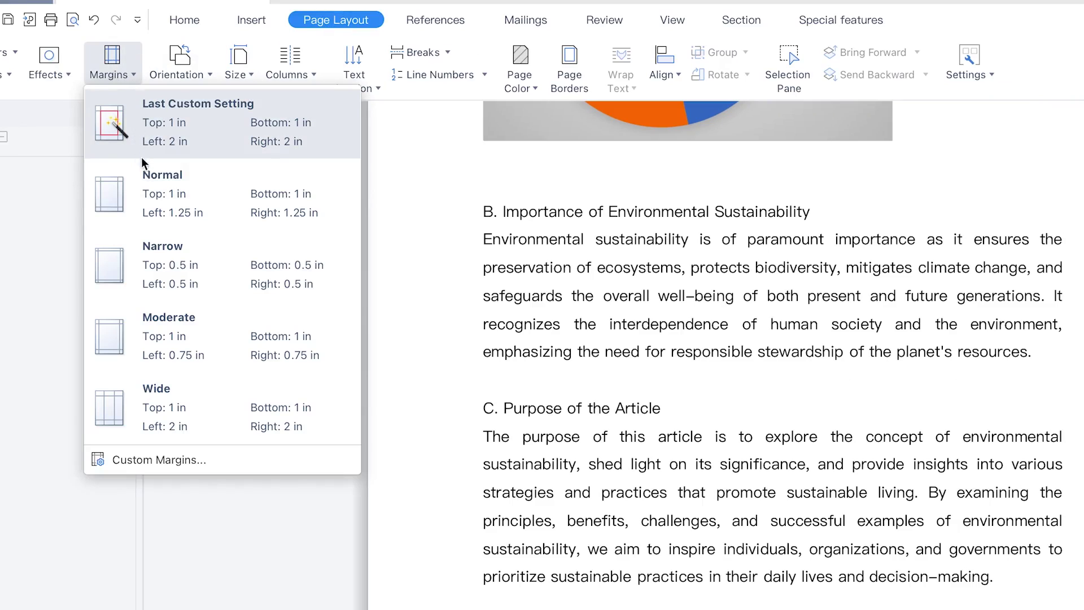
click(187, 195)
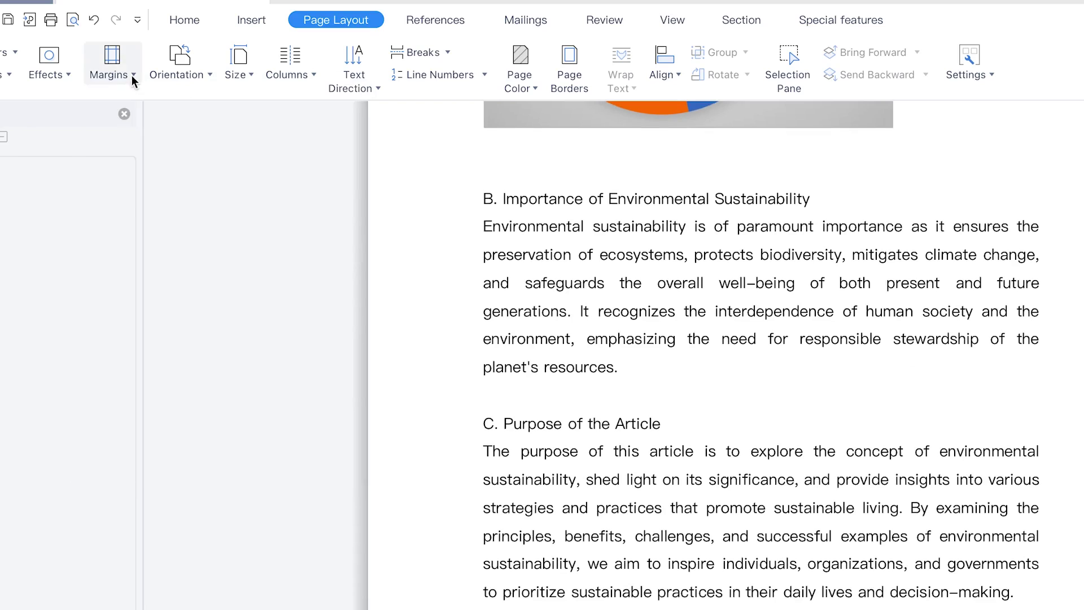
click(131, 75)
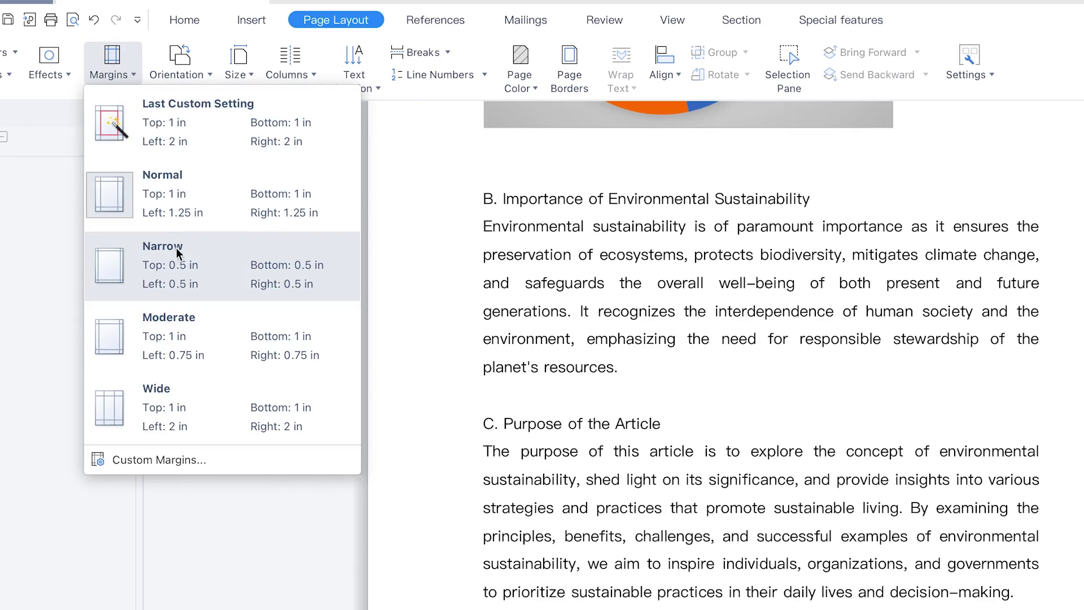
click(184, 263)
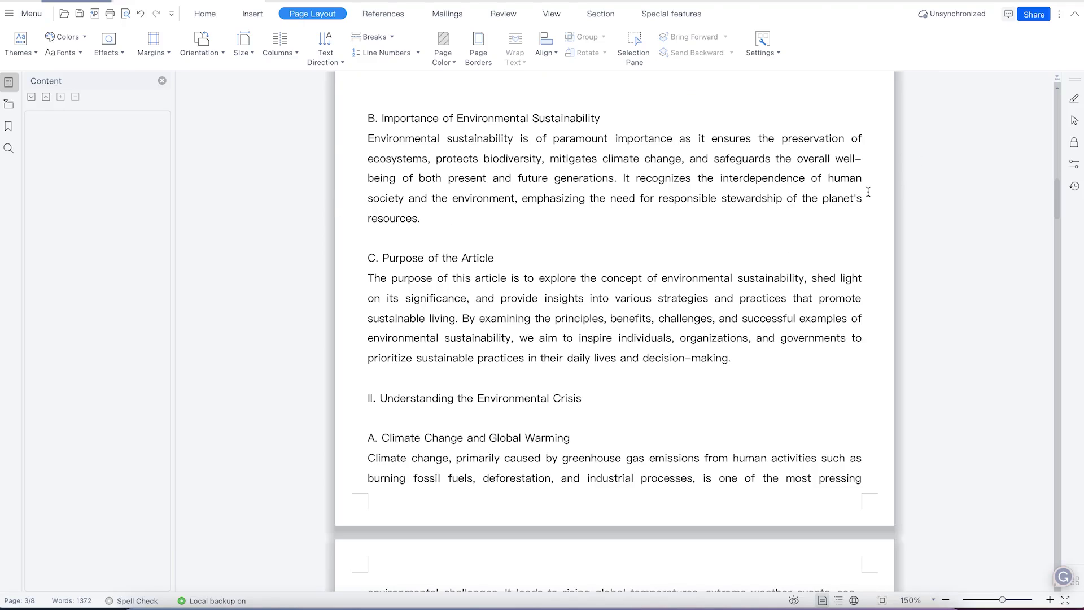
key(ctrl+z)
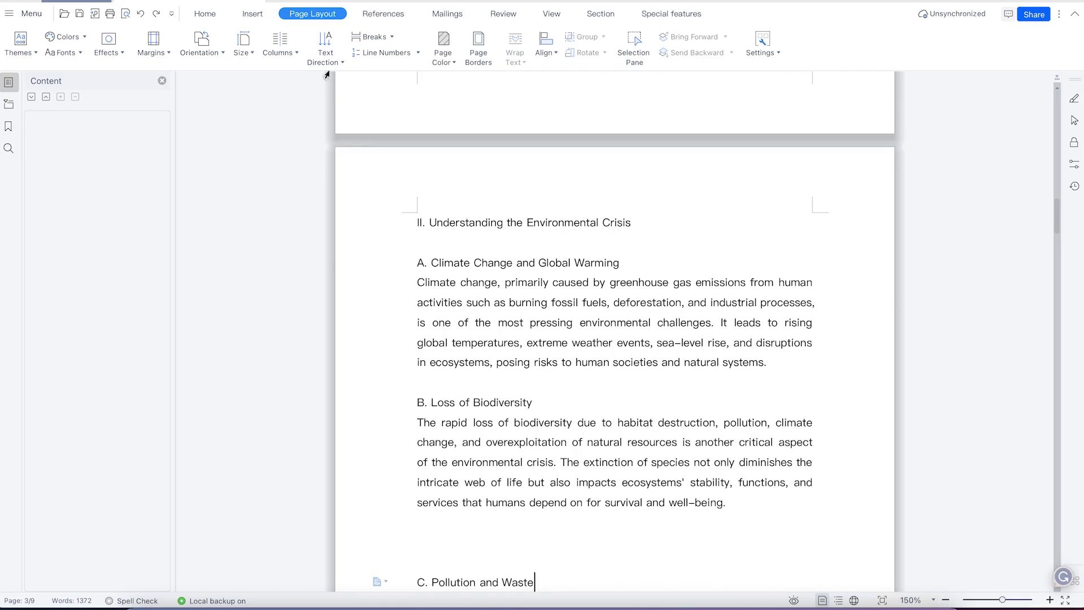
Step: Reapply Narrow margins, then switch to Moderate: 1 in top/bottom, 0.75 in left/right
click(151, 41)
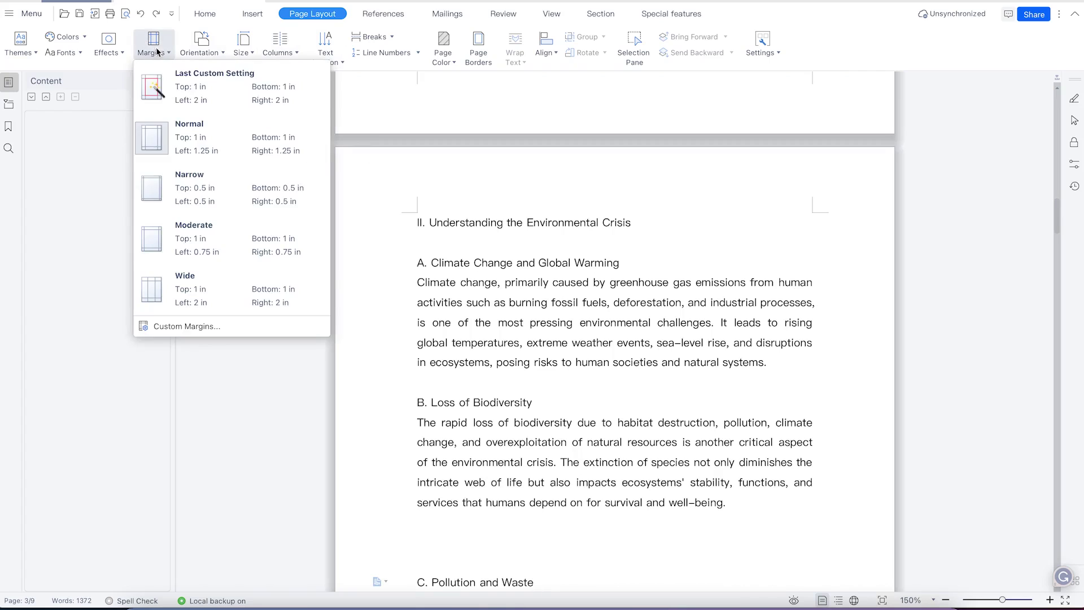
click(208, 189)
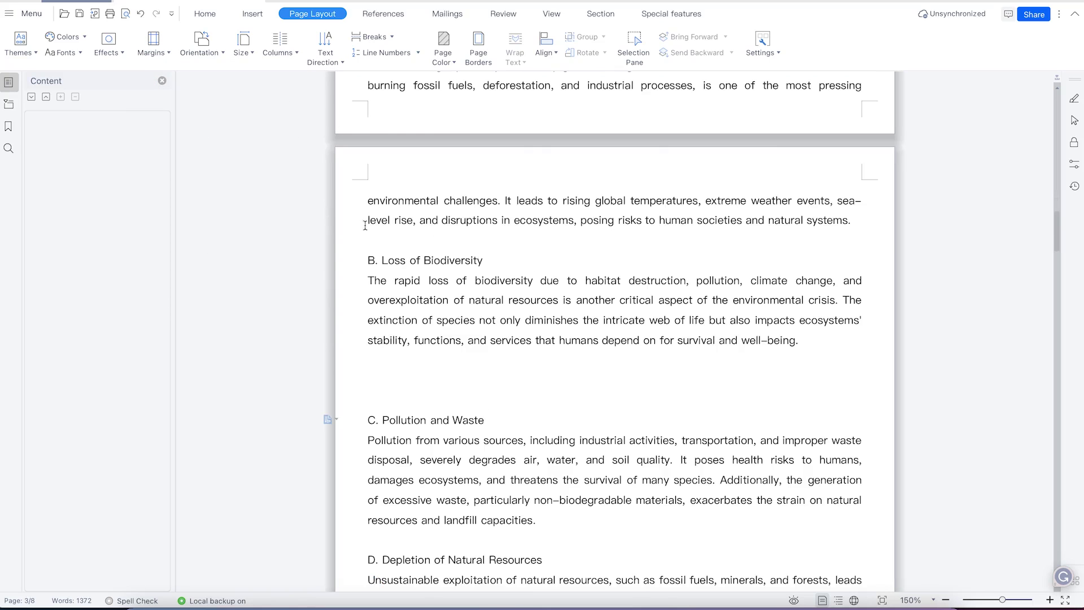
click(167, 57)
click(204, 249)
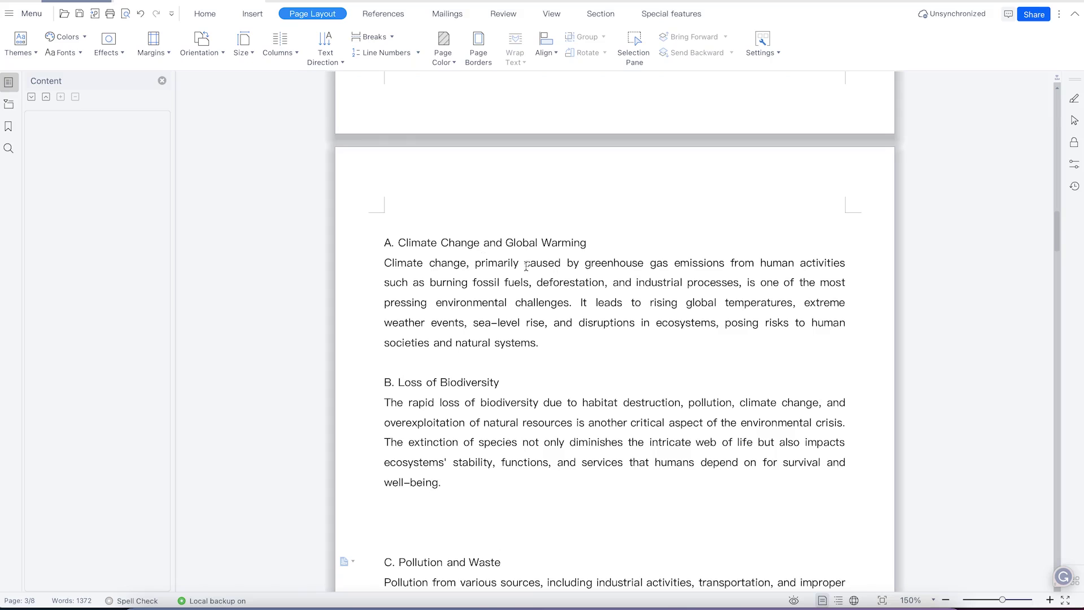
Step: Apply the Wide margin preset (2 in sides) and scroll through the 11 reflowed pages
click(167, 54)
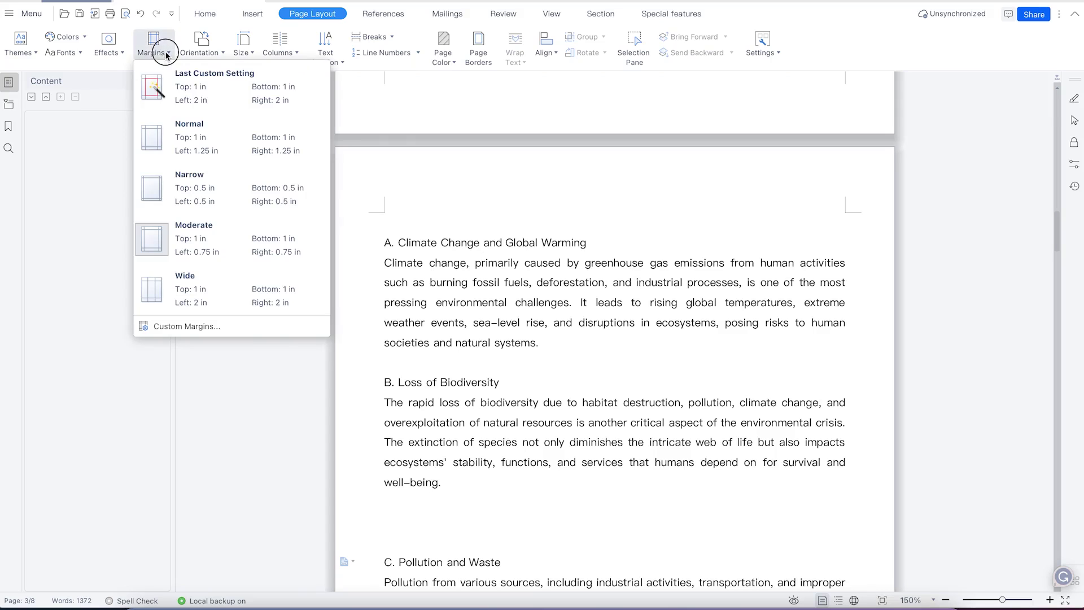
click(177, 282)
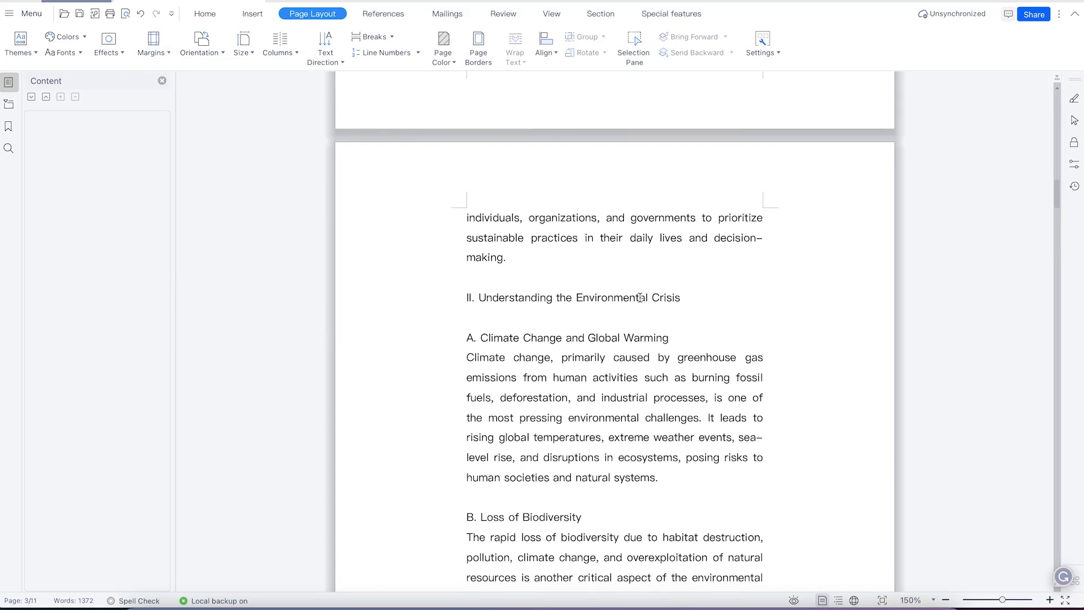
scroll(639, 297, down, 6)
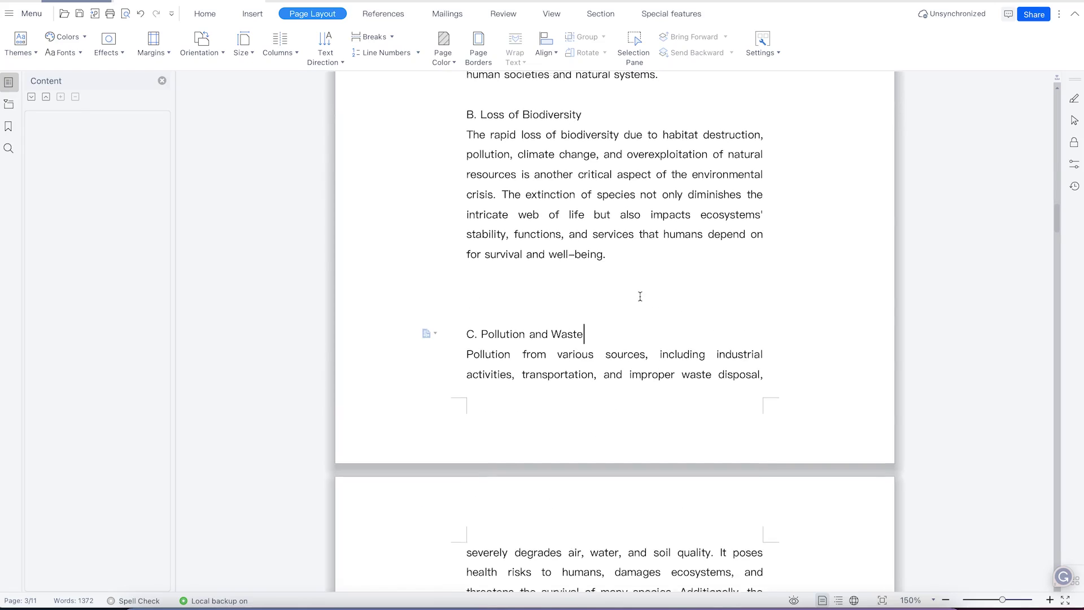
scroll(639, 296, up, 5)
scroll(639, 296, down, 18)
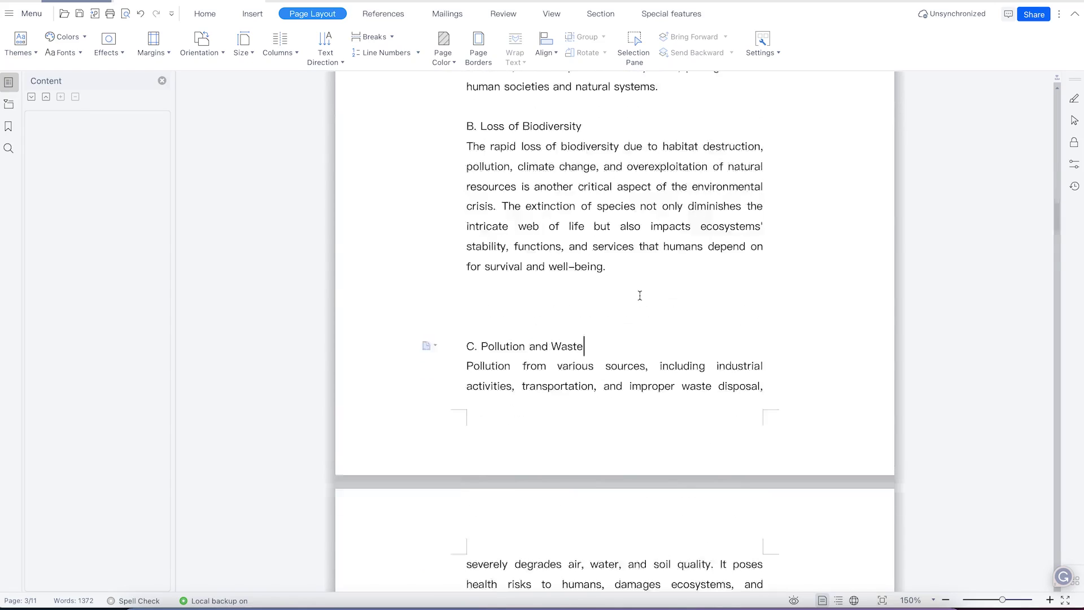
scroll(641, 292, up, 2)
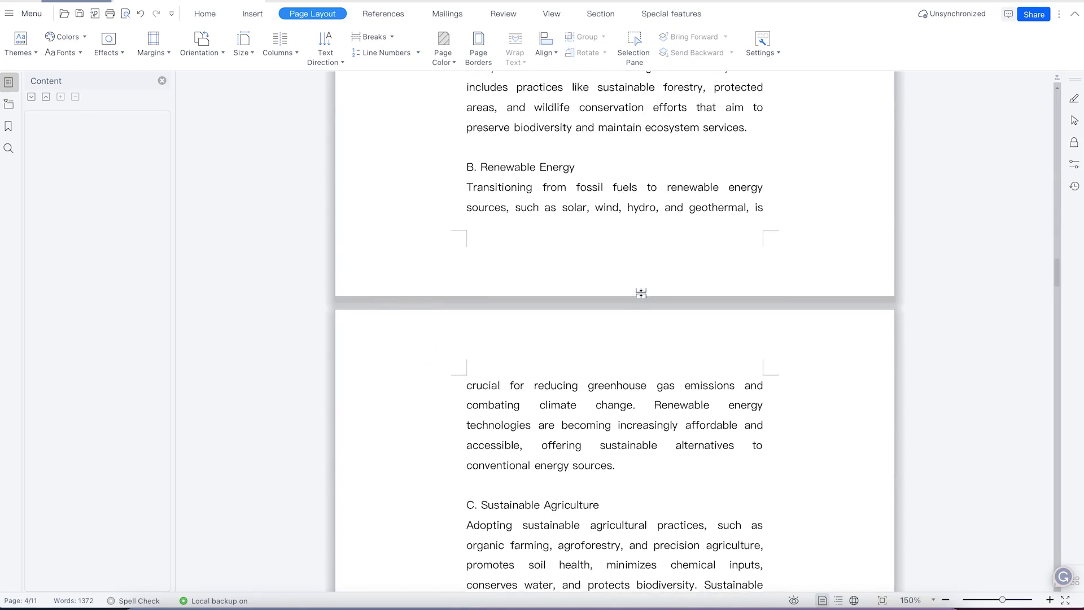
click(152, 52)
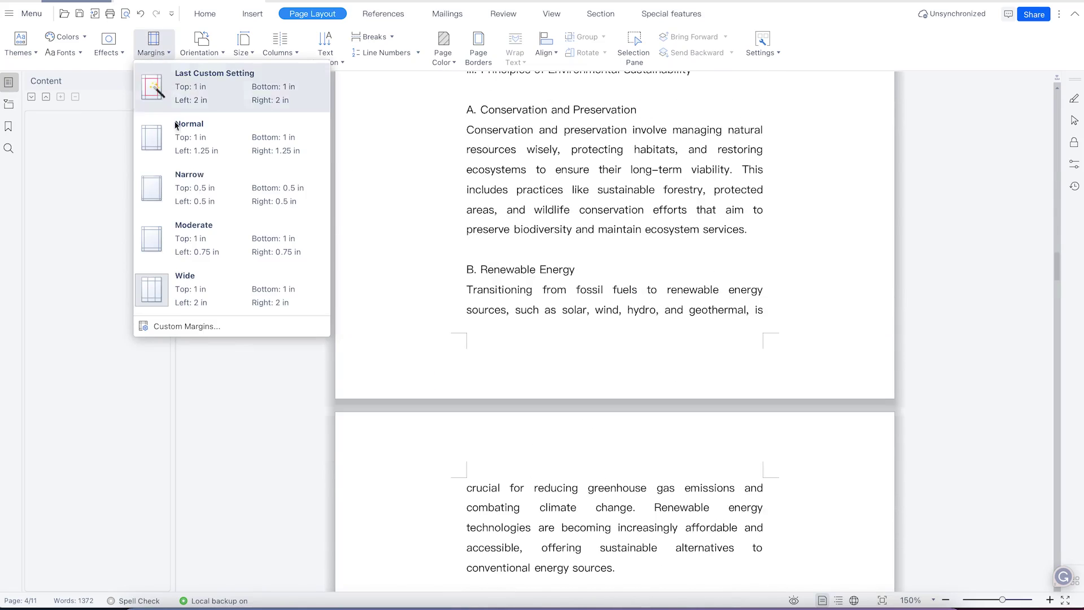
Step: Open Custom Margins in Page Setup, enter 2 for Left, and keep inches as unit
click(206, 327)
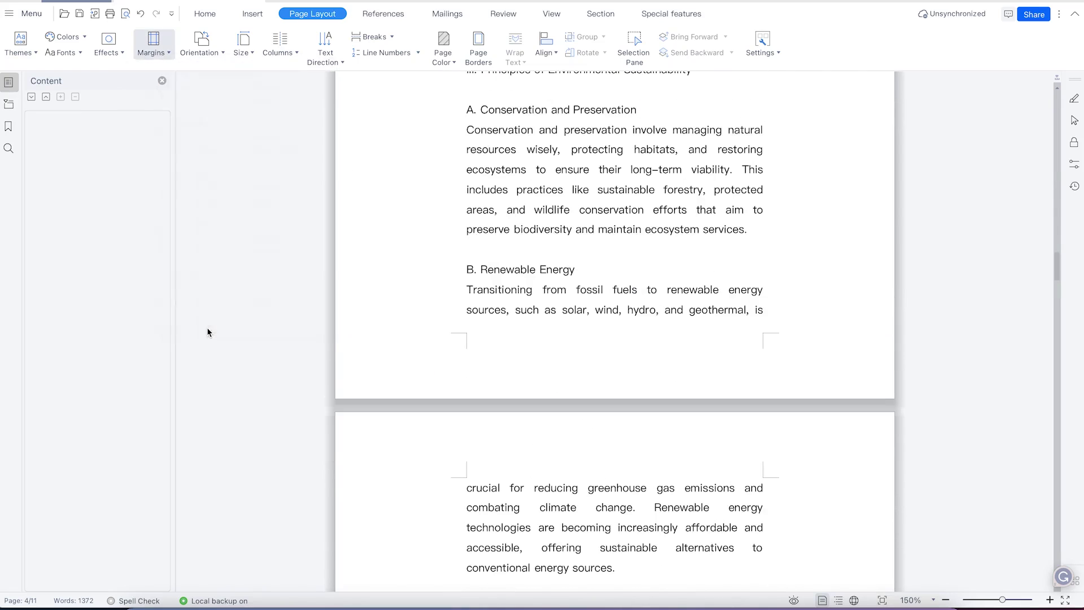
drag(504, 92, 240, 119)
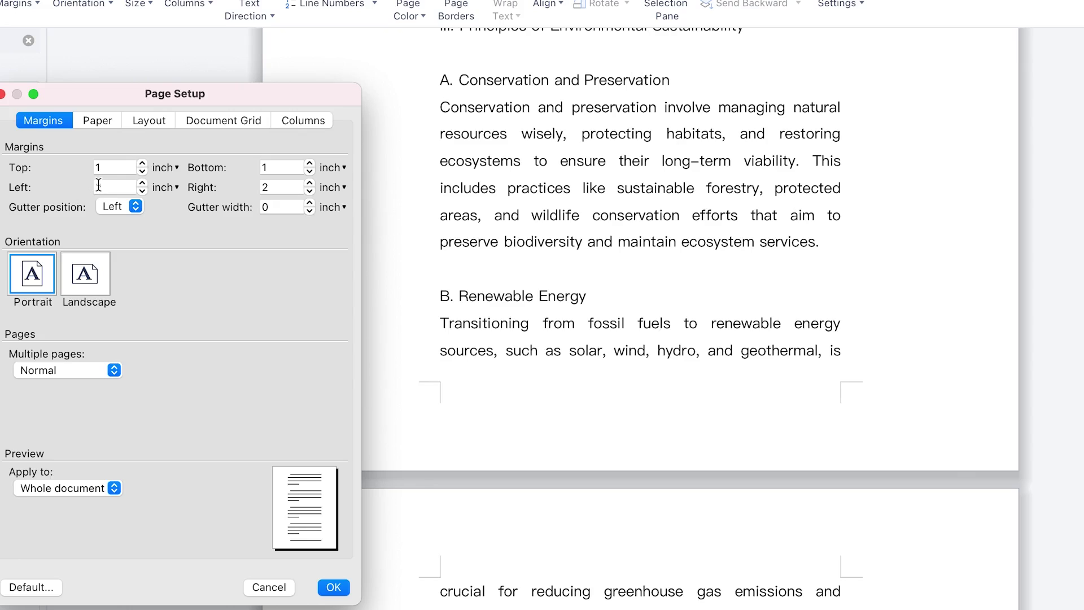
text(2)
click(177, 165)
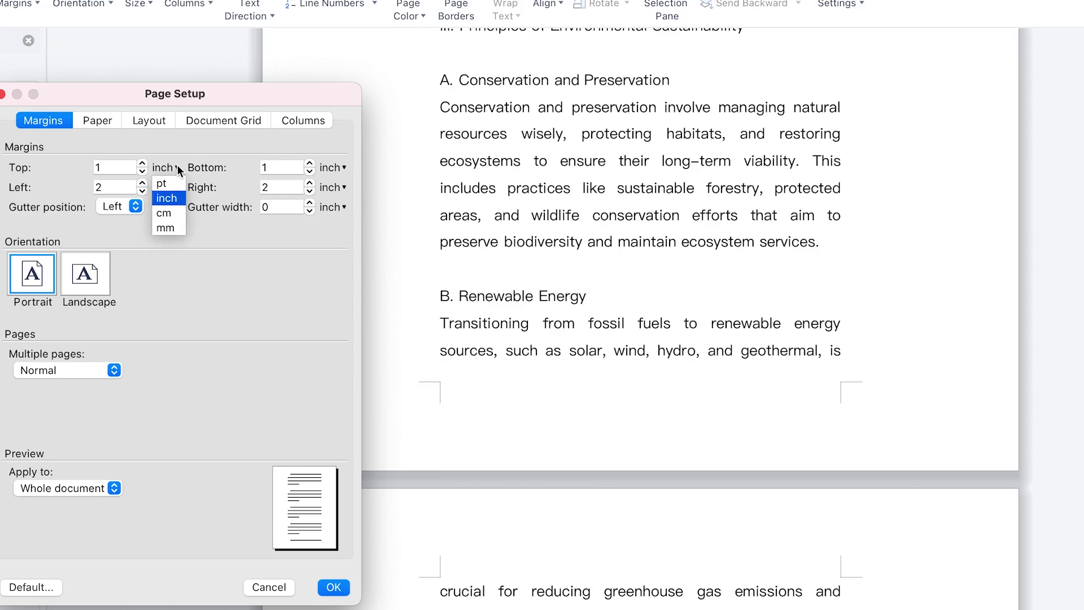
click(174, 147)
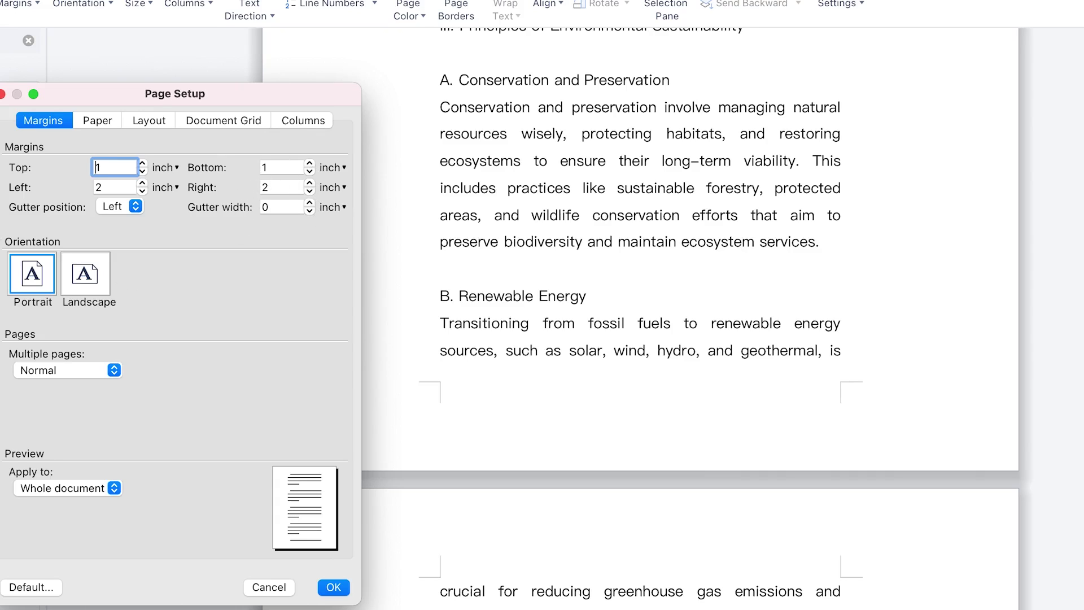
Step: Apply landscape orientation from Page Setup and scroll through the 15 resulting pages
click(32, 282)
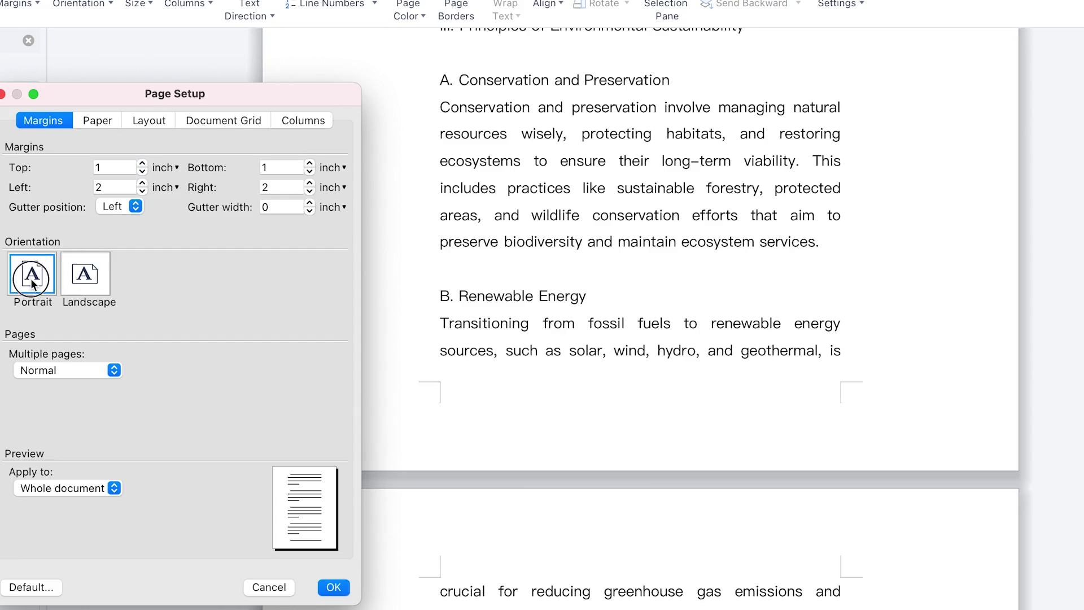
click(83, 280)
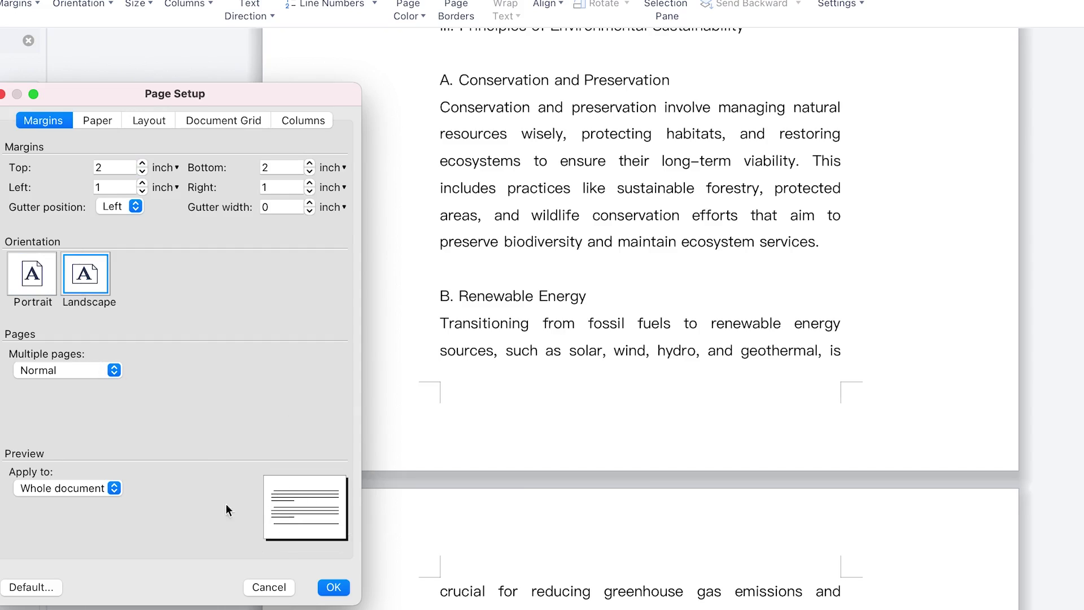
click(333, 587)
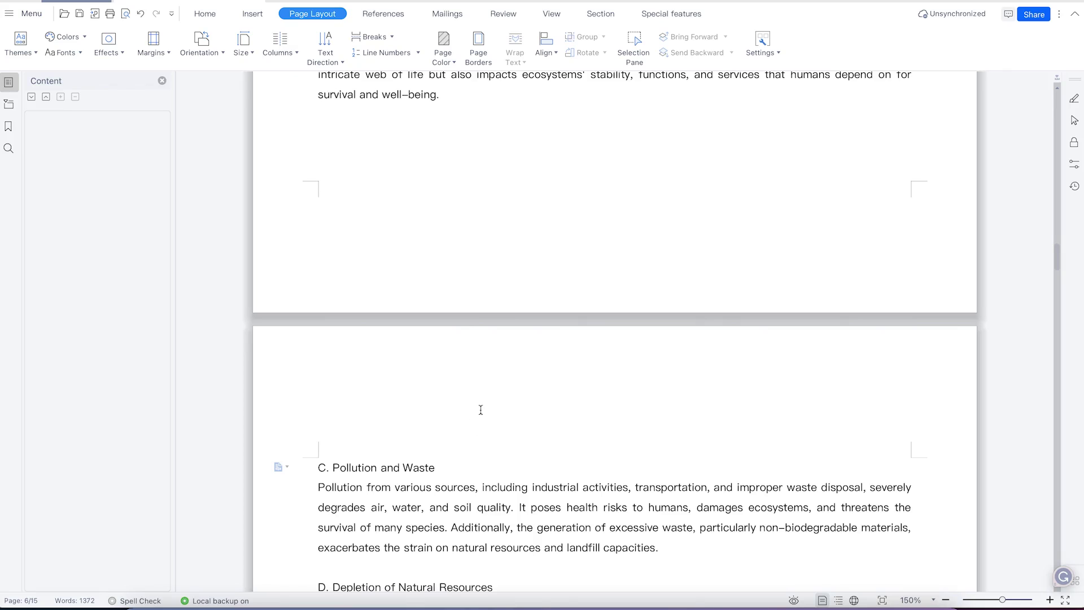
scroll(471, 468, down, 5)
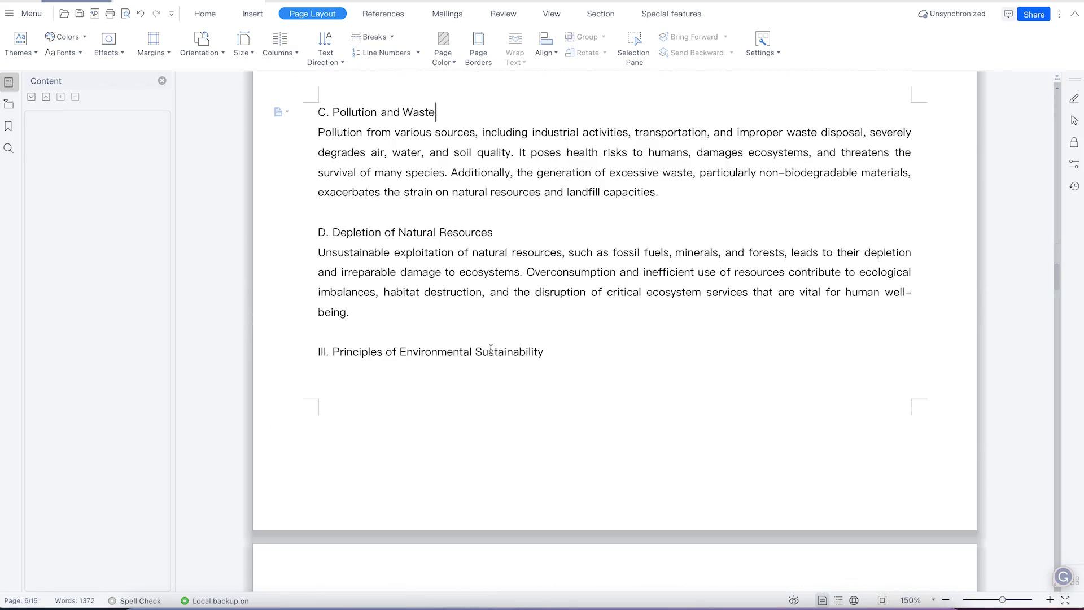
scroll(496, 340, up, 3)
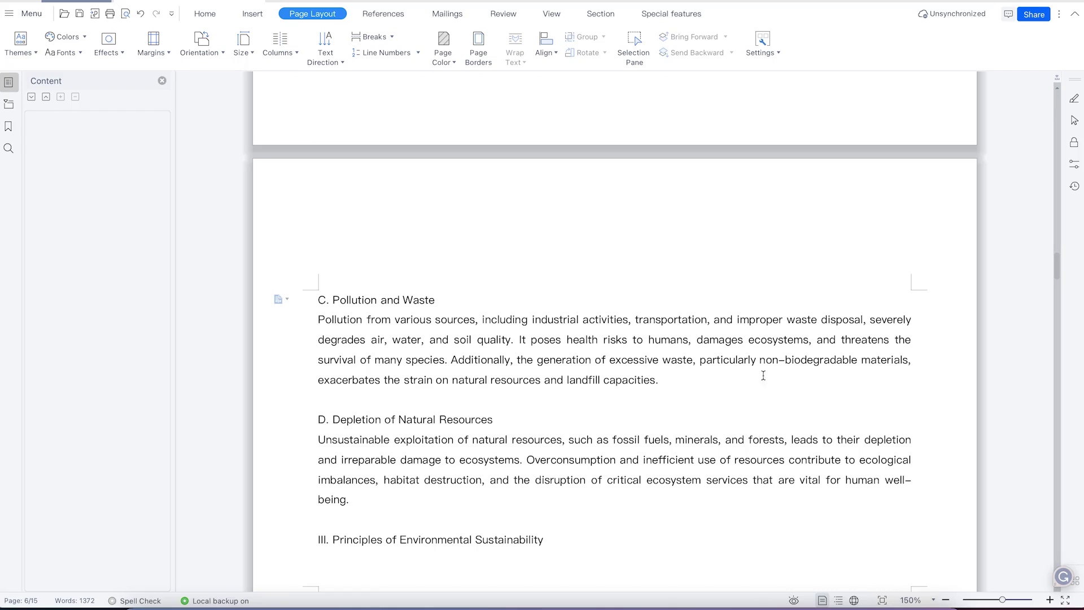
Step: Reopen Custom Margins and inspect the Multiple pages (Normal) and Apply to options
click(158, 49)
click(211, 328)
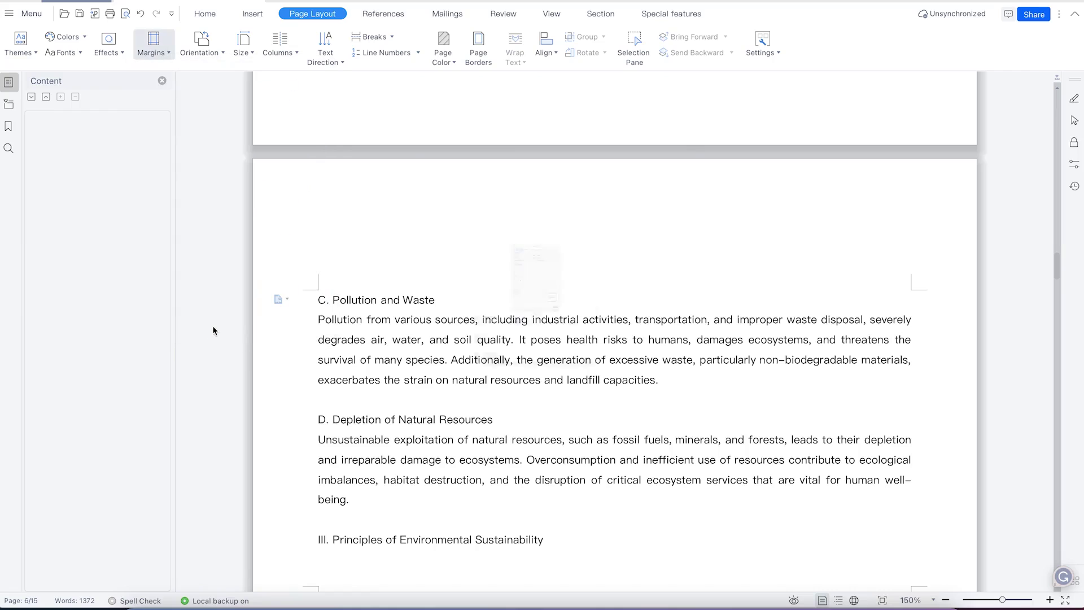
drag(515, 94, 204, 113)
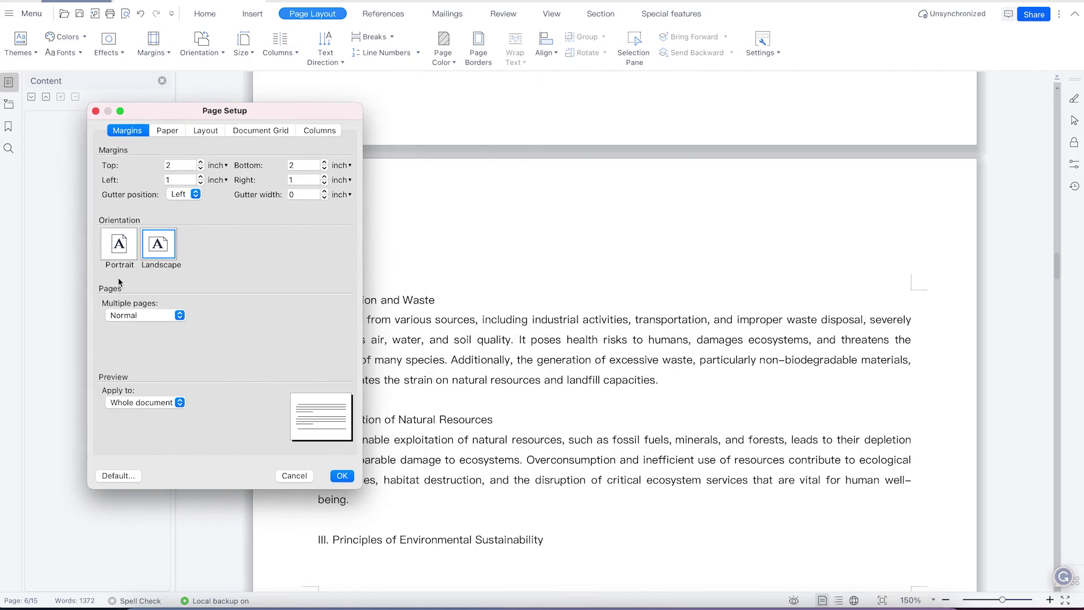
click(179, 315)
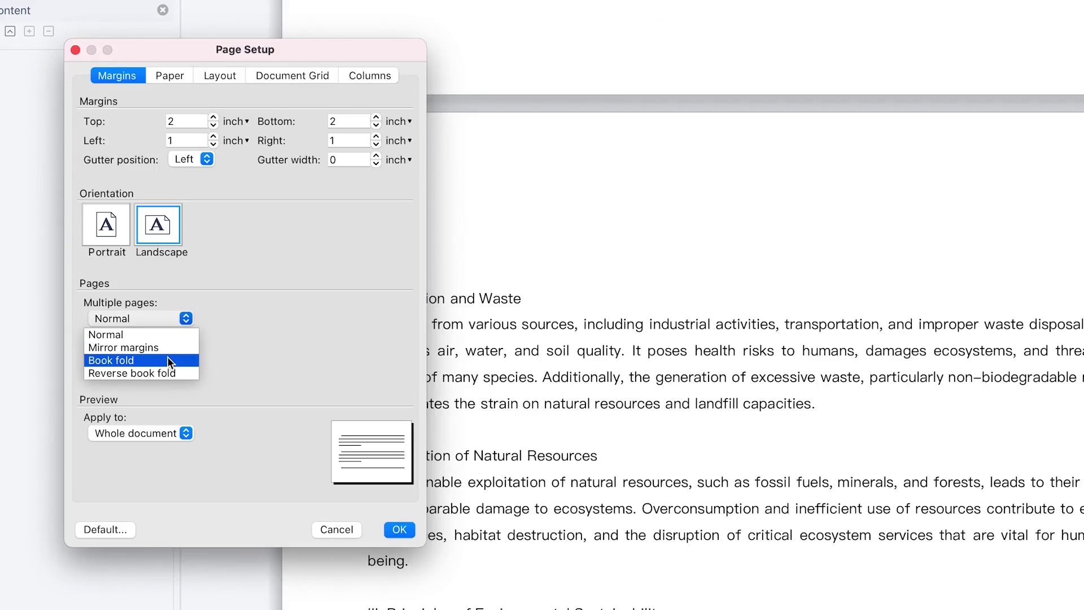
click(273, 310)
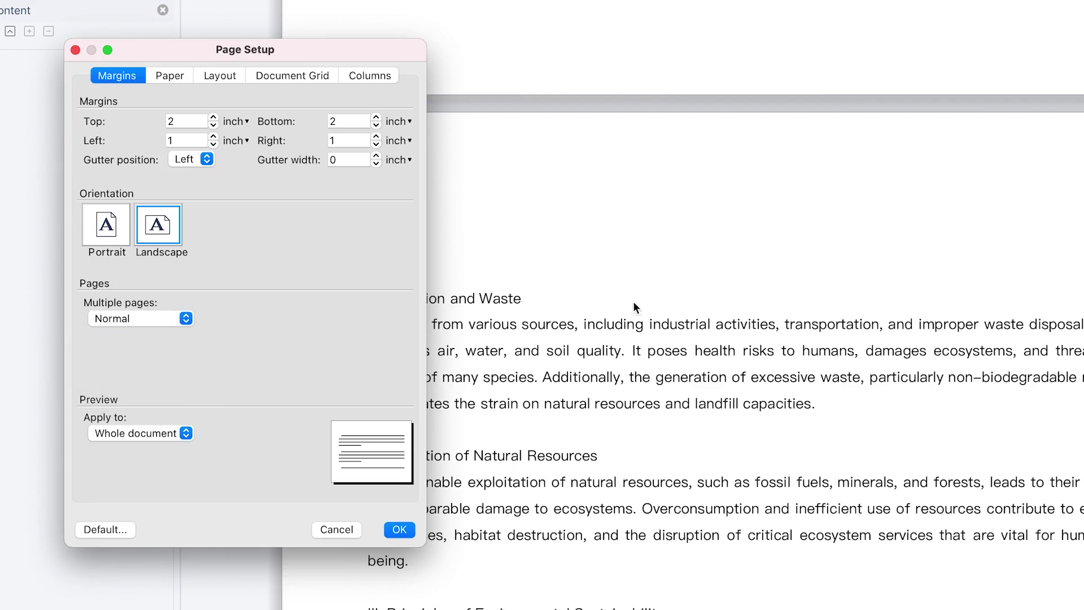
click(127, 436)
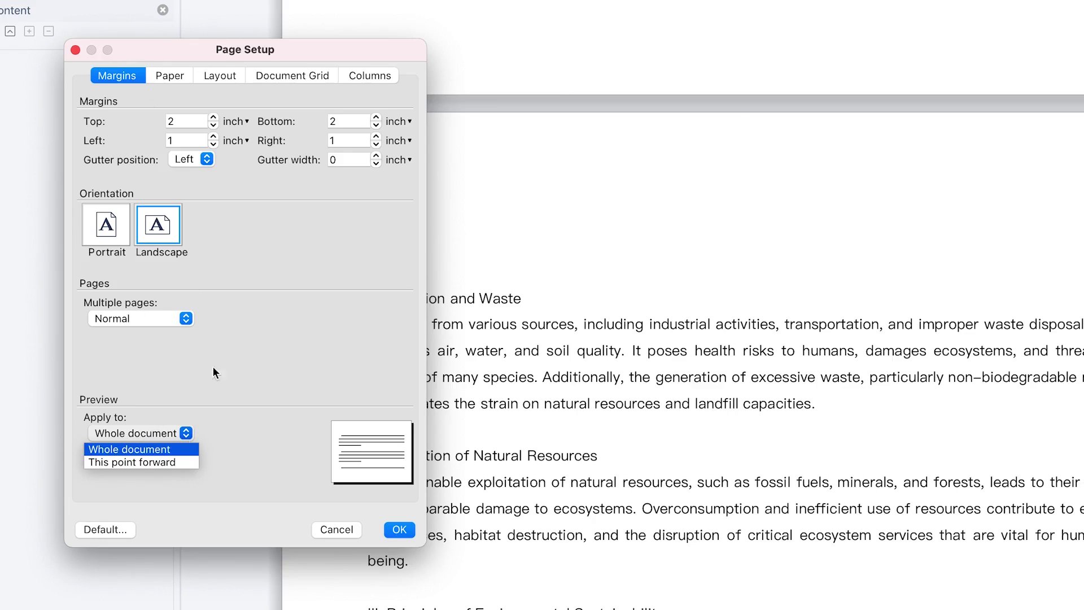
Step: Browse the Paper size list on the Paper tab, keeping Custom 11 × 8.5 in
click(167, 79)
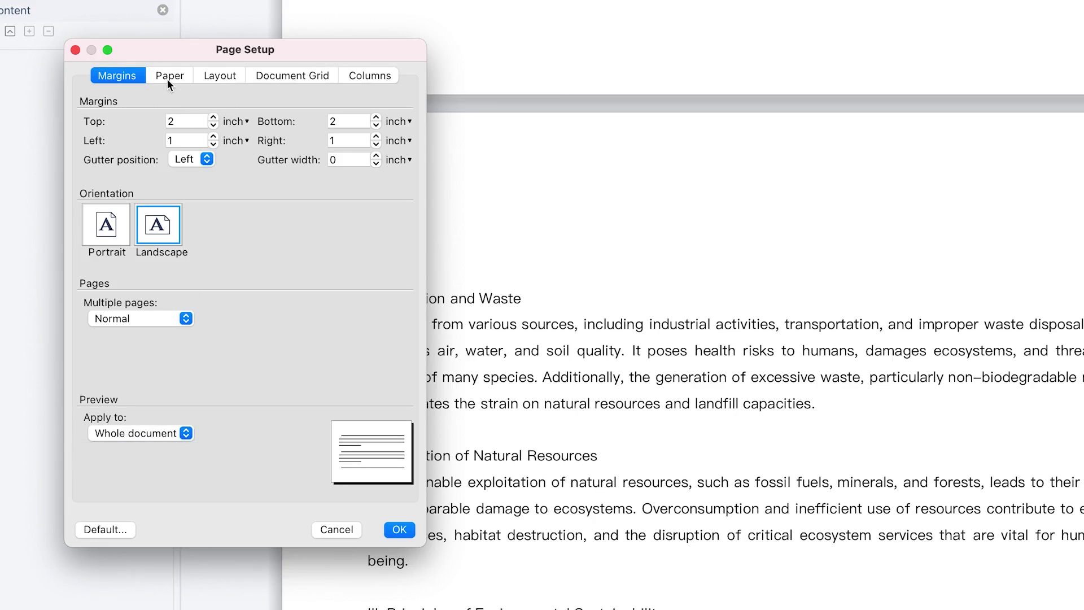
click(168, 76)
click(171, 122)
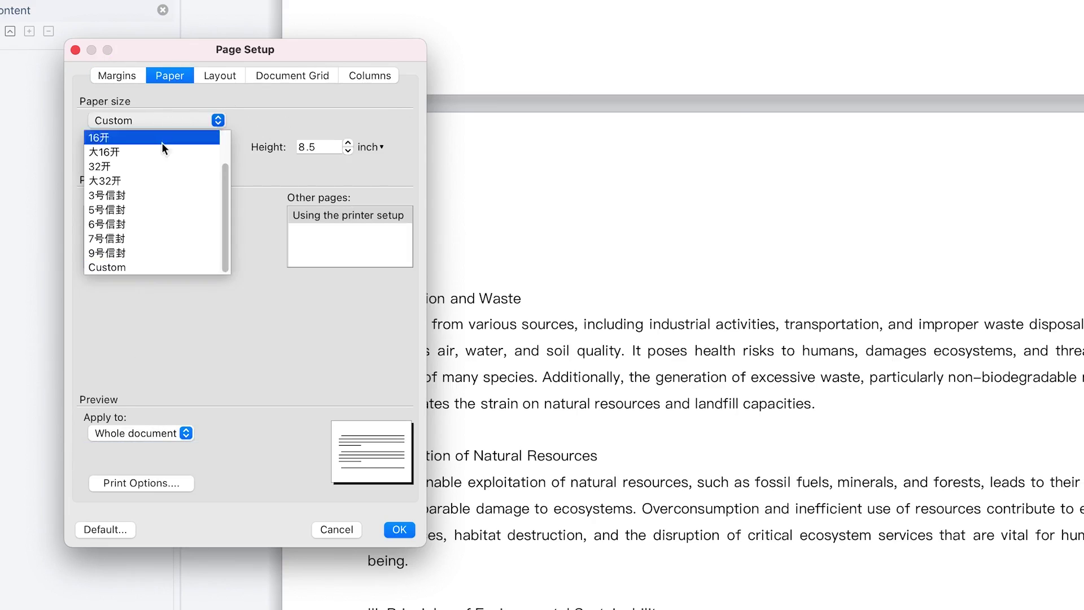
scroll(151, 175, up, 3)
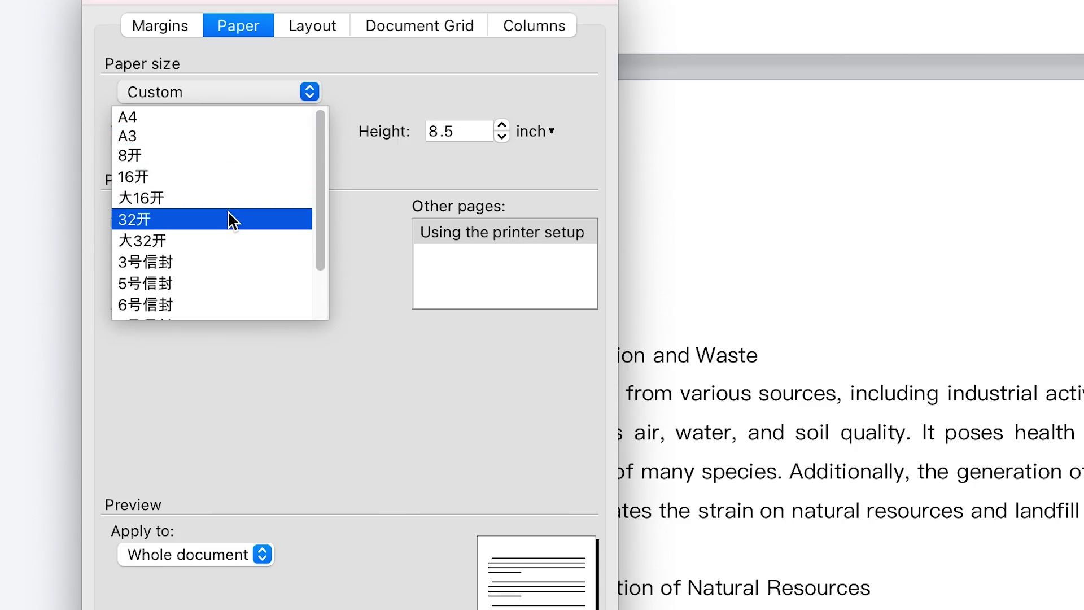
scroll(239, 222, down, 3)
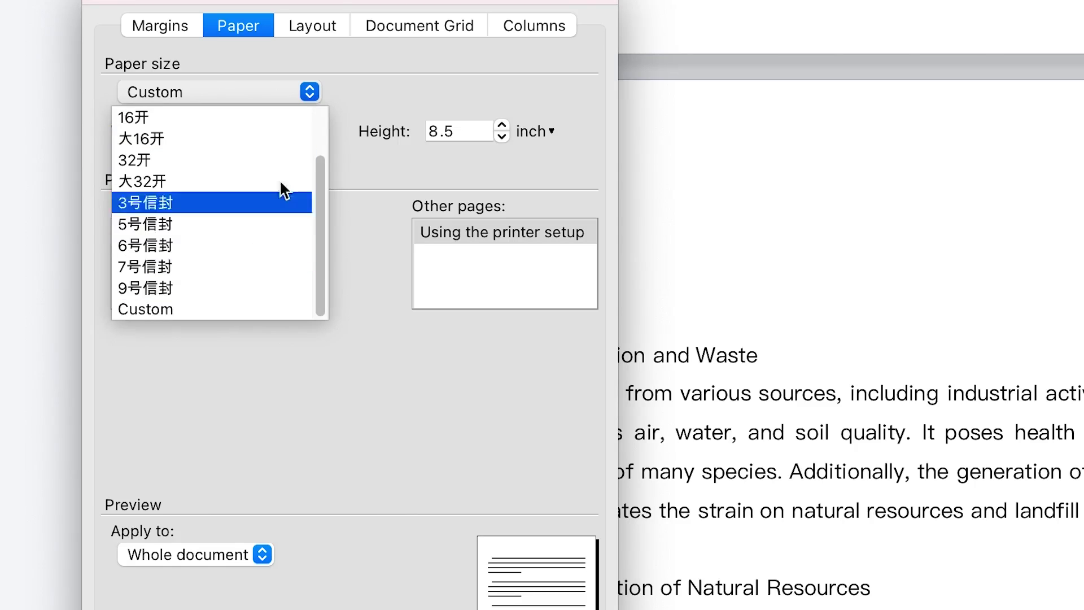
click(432, 77)
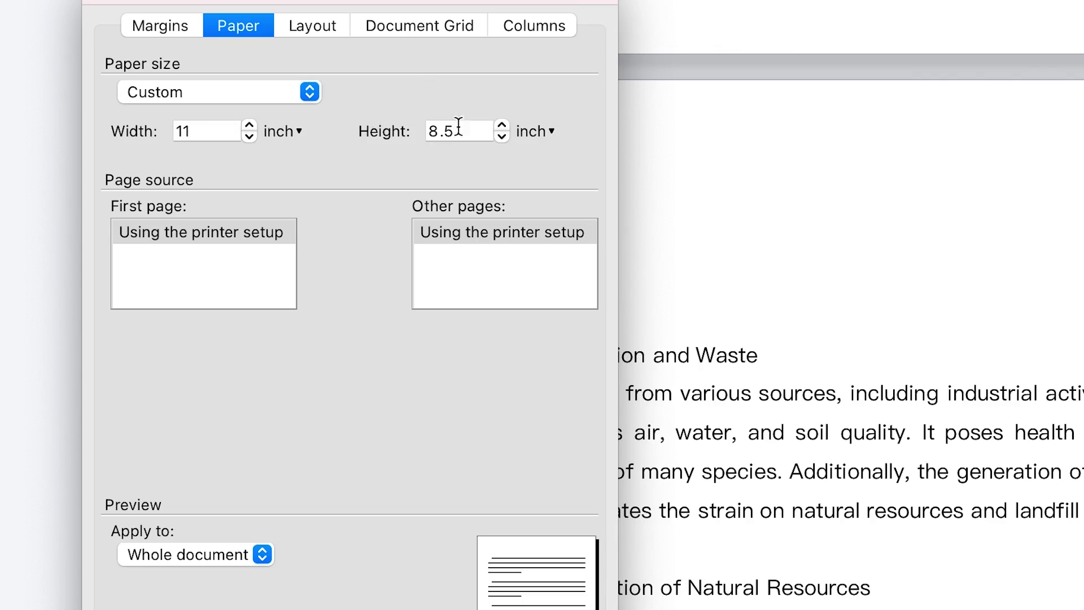
click(316, 28)
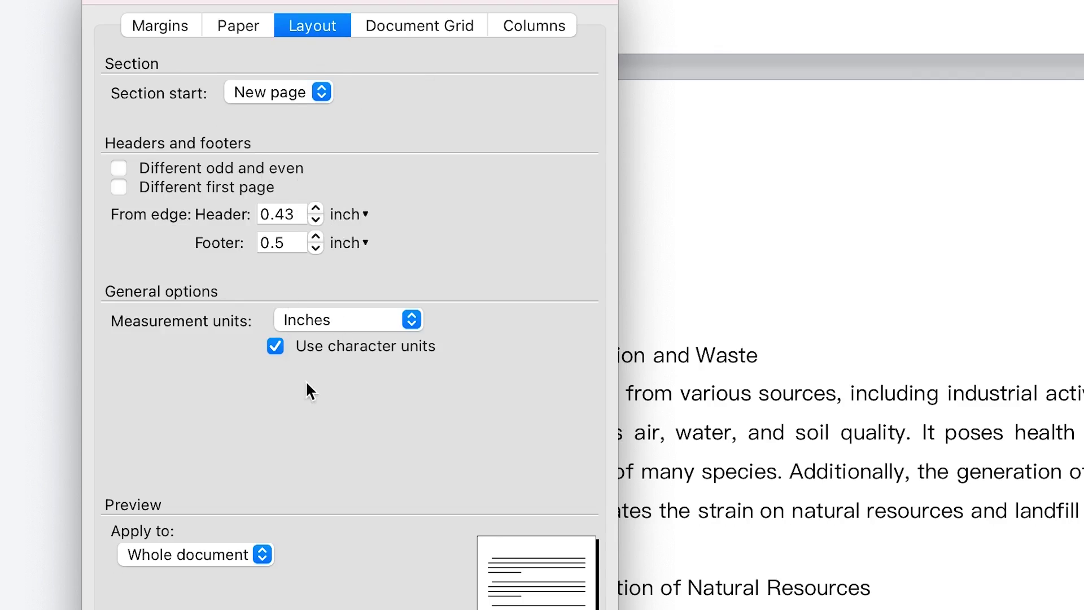
Step: Review the Document Grid, Columns and Margins tabs, then close Page Setup unchanged
click(452, 38)
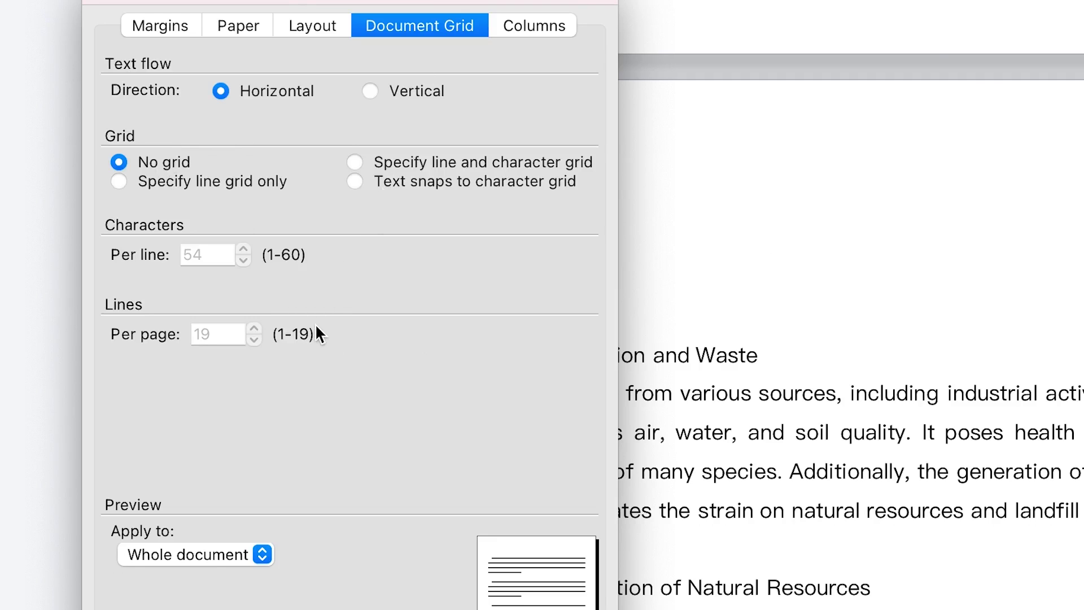
click(535, 28)
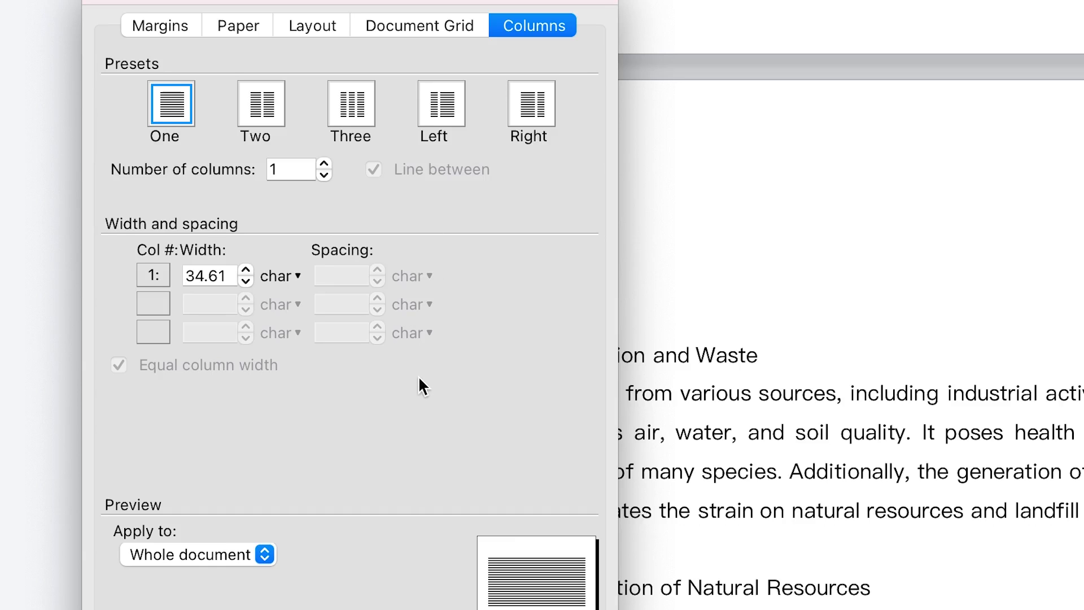
click(168, 27)
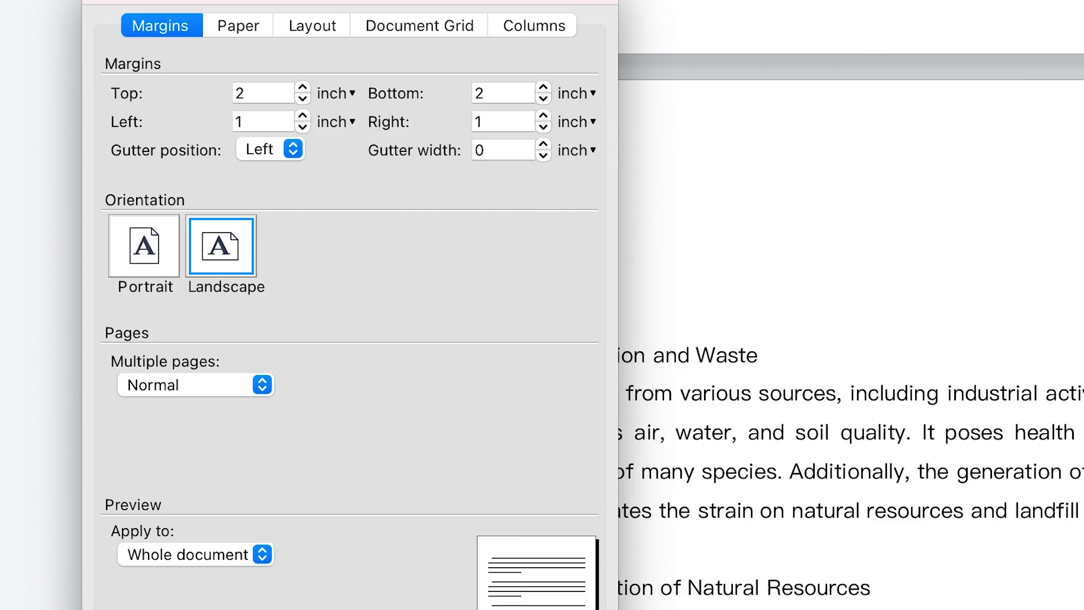
key(Return)
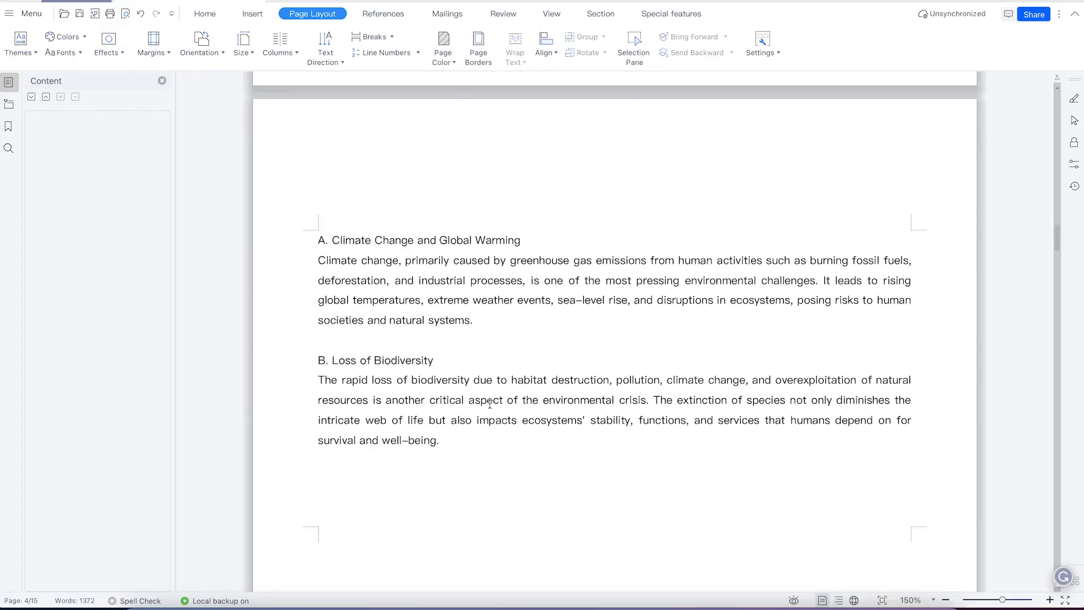
Step: Toggle orientation between portrait and landscape, ending on portrait with 11 pages
scroll(491, 402, up, 5)
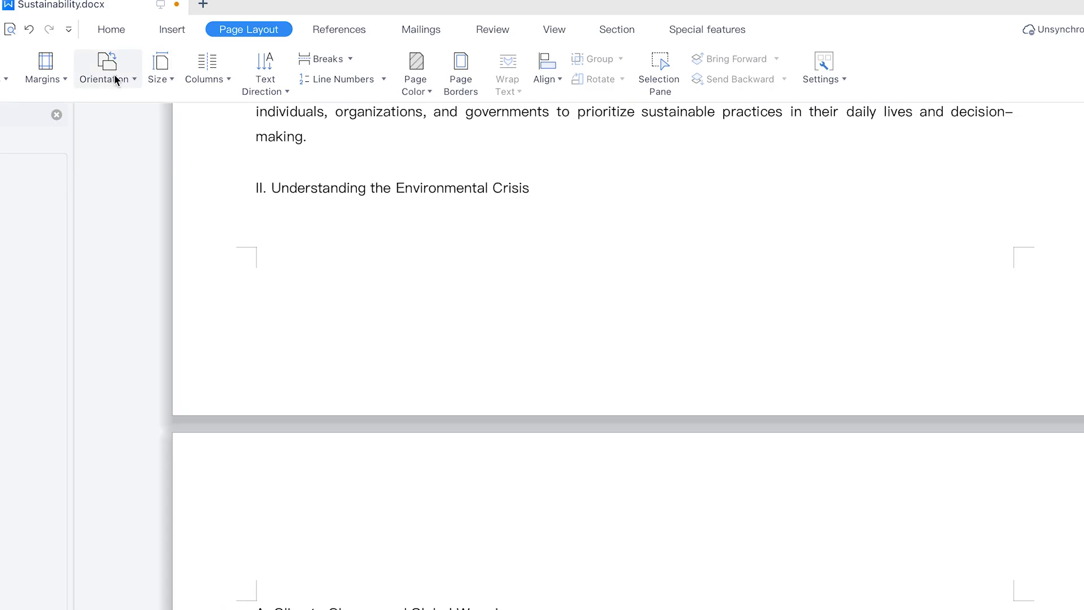
click(115, 79)
click(123, 110)
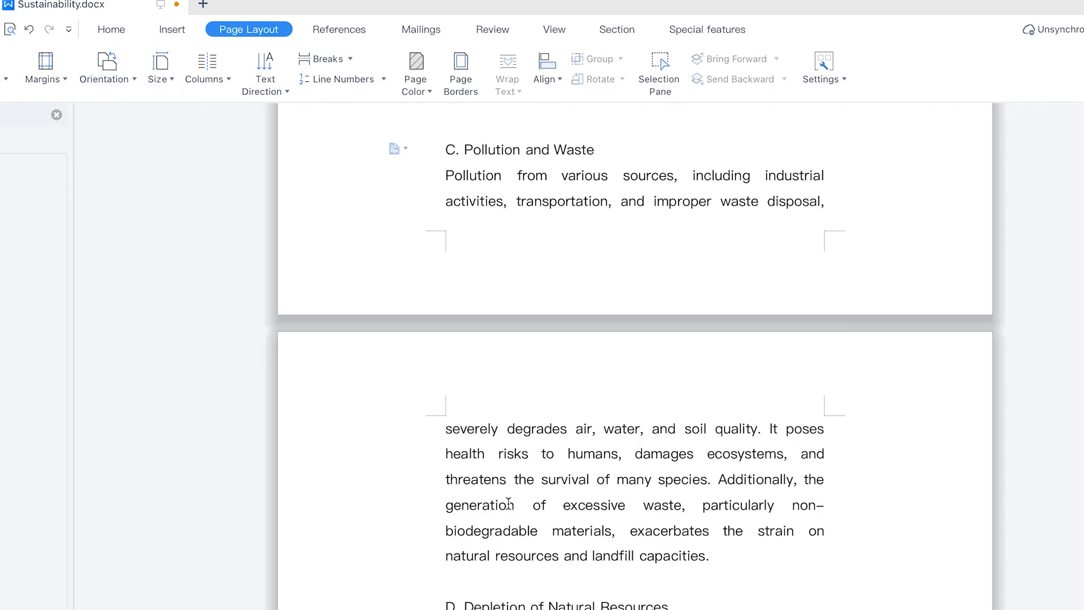
click(98, 76)
click(120, 113)
click(131, 81)
click(131, 130)
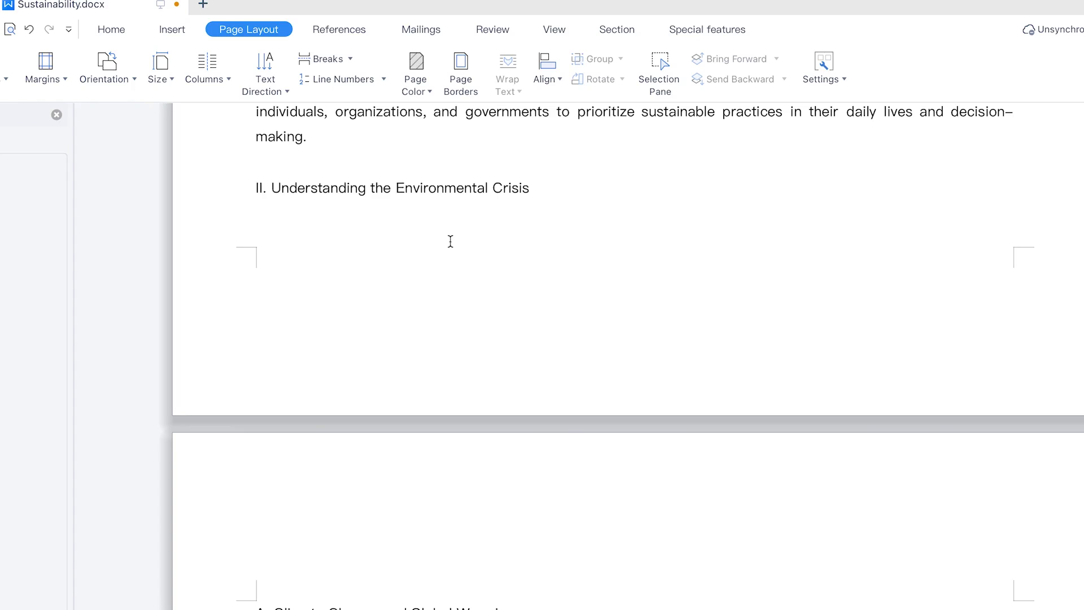
click(128, 78)
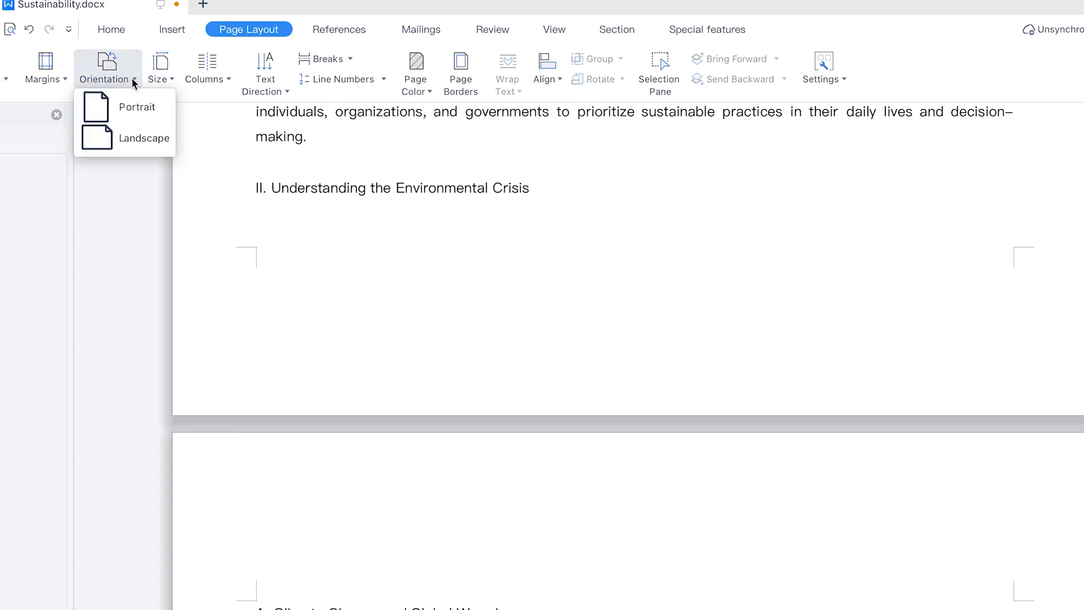
click(134, 108)
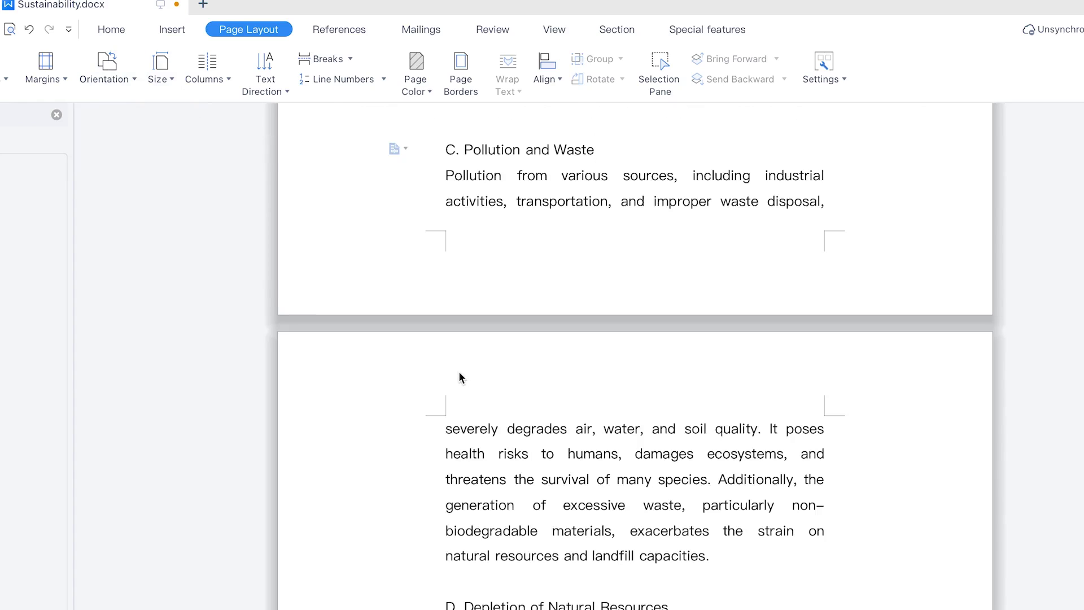
click(64, 84)
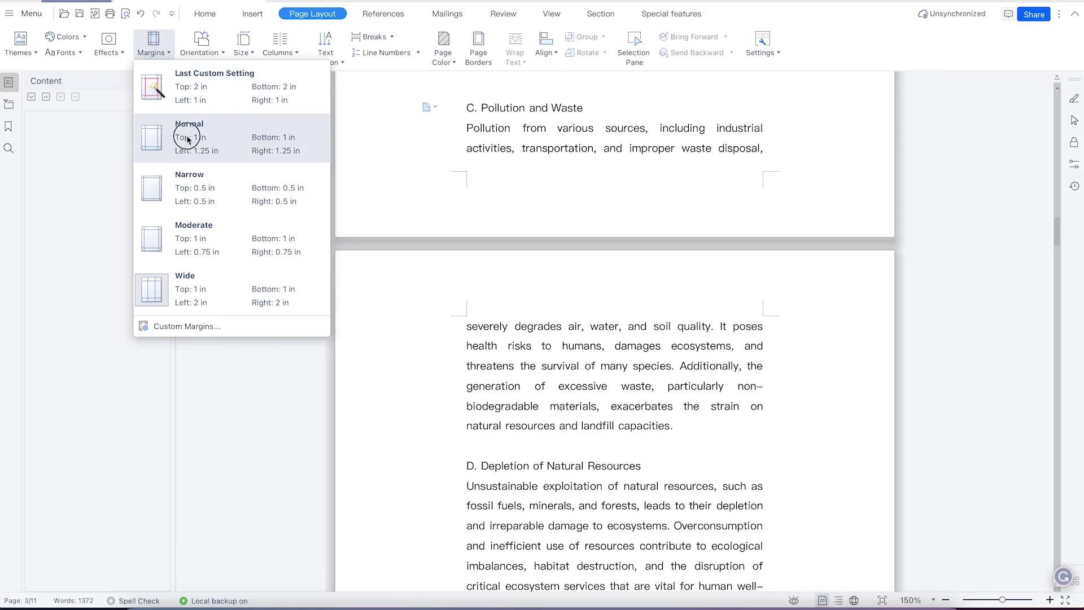
Step: Apply the Normal margins preset (1 in top/bottom, 1.25 in sides) and scroll through the shortened article
click(186, 137)
scroll(510, 319, down, 6)
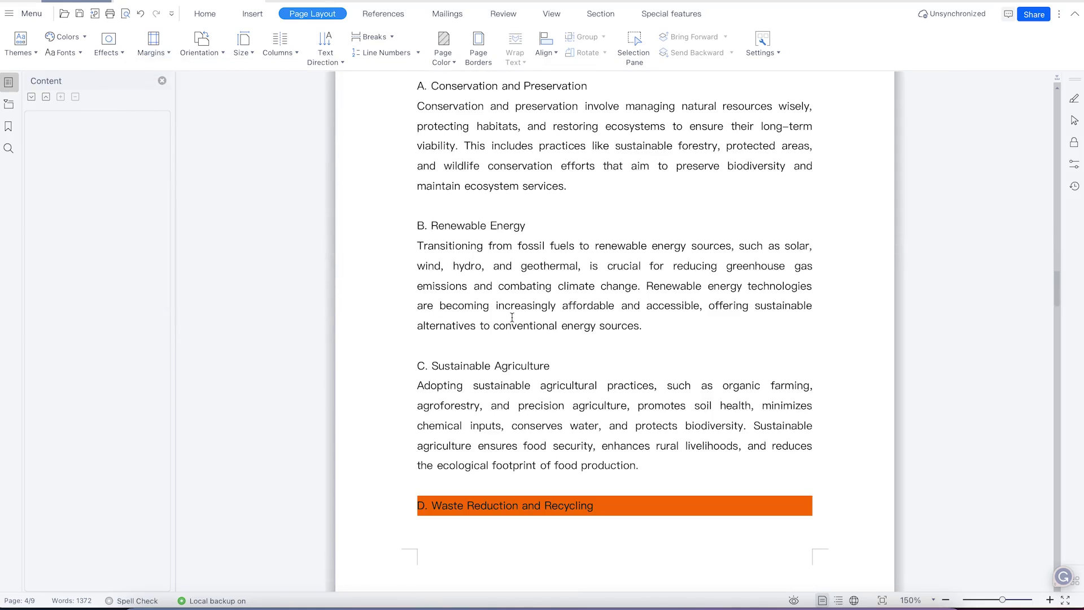